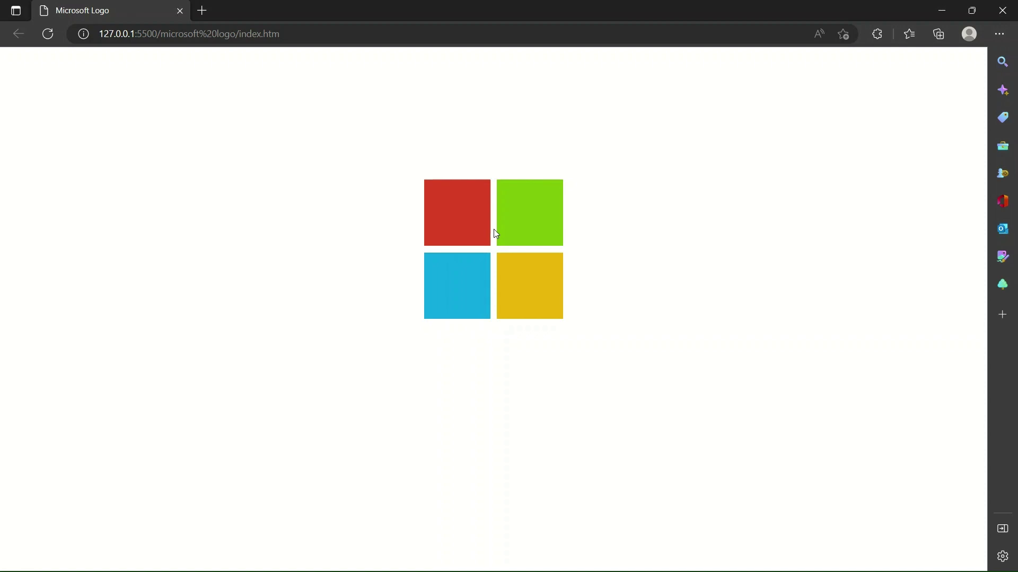
# Step: Switch from the Edge preview of the logo back to Visual Studio Code showing index.htm
pyautogui.hotkey('alt', 'Tab')
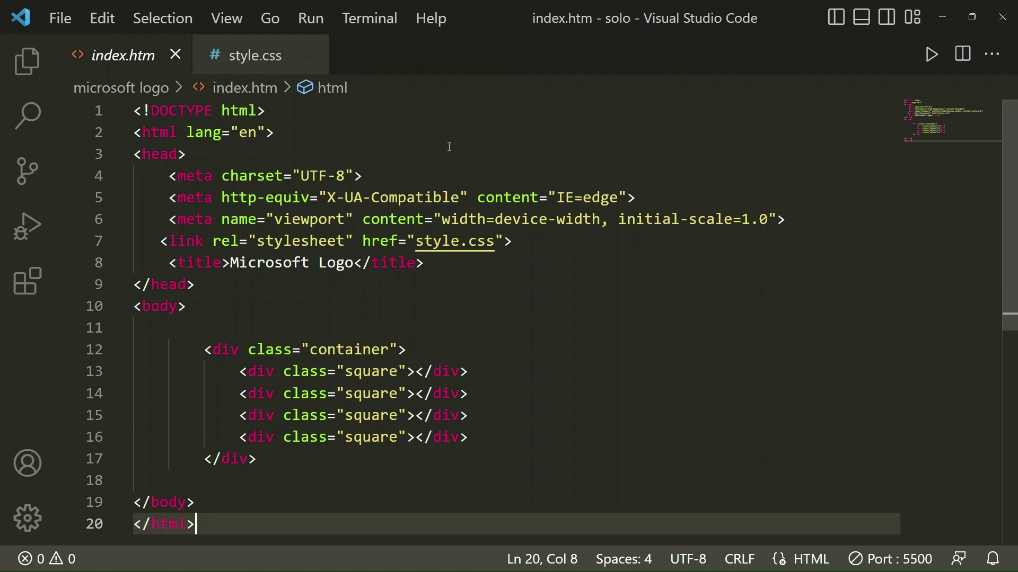
pyautogui.click(135, 111)
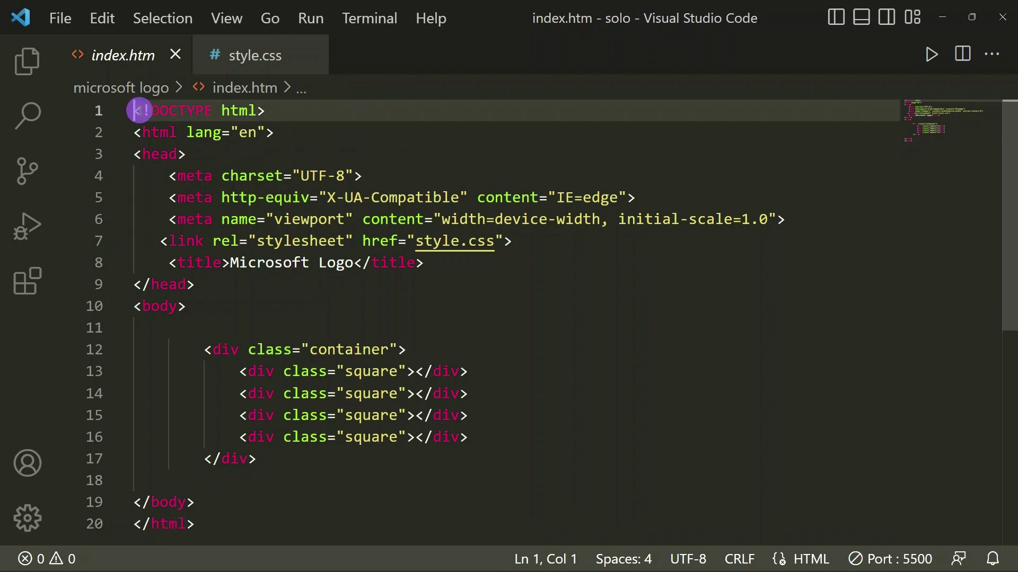
pyautogui.moveTo(135, 111); pyautogui.dragTo(232, 134)
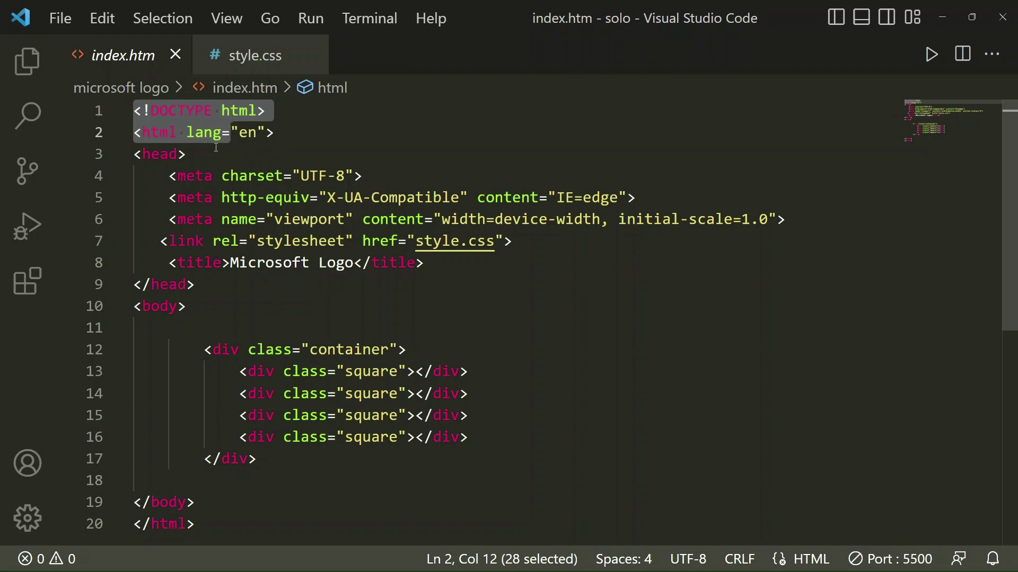
pyautogui.moveTo(169, 176); pyautogui.dragTo(319, 220)
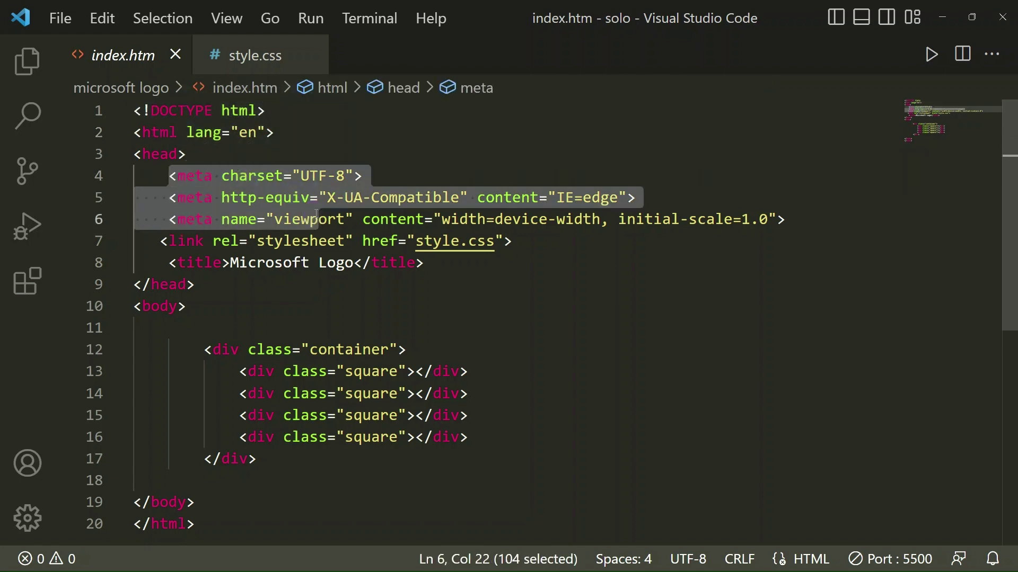
pyautogui.scroll(-1, 406, 206)
pyautogui.moveTo(513, 177); pyautogui.dragTo(161, 176)
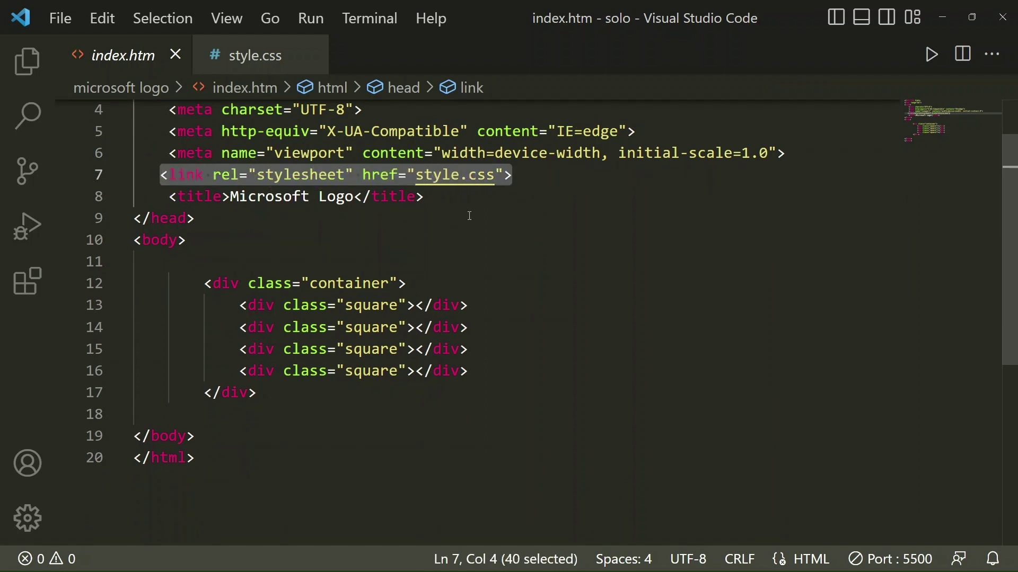
pyautogui.moveTo(427, 197); pyautogui.dragTo(159, 195)
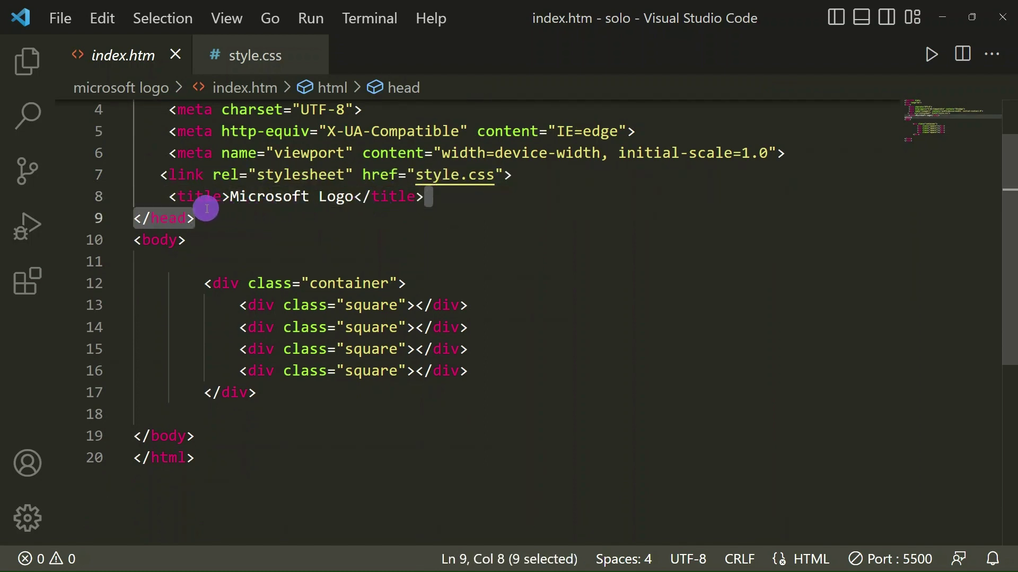
pyautogui.click(252, 220)
pyautogui.scroll(1, 253, 223)
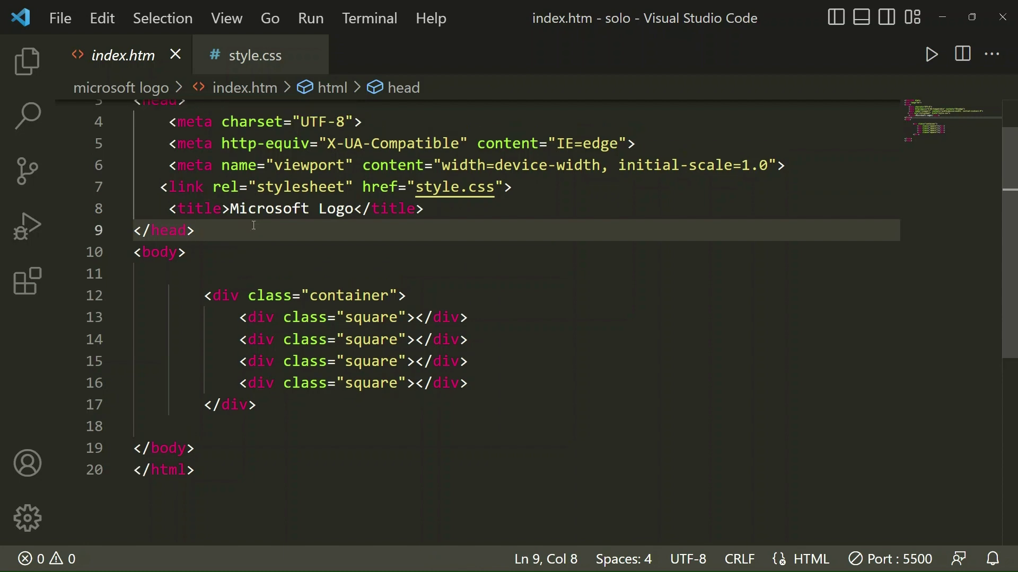
pyautogui.scroll(-2, 253, 224)
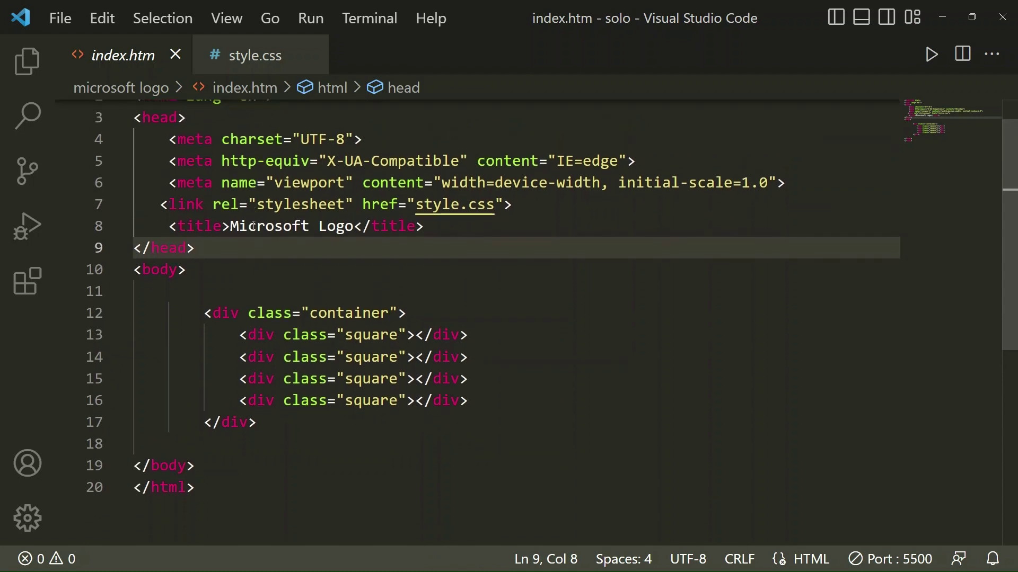
pyautogui.moveTo(196, 233); pyautogui.dragTo(394, 232)
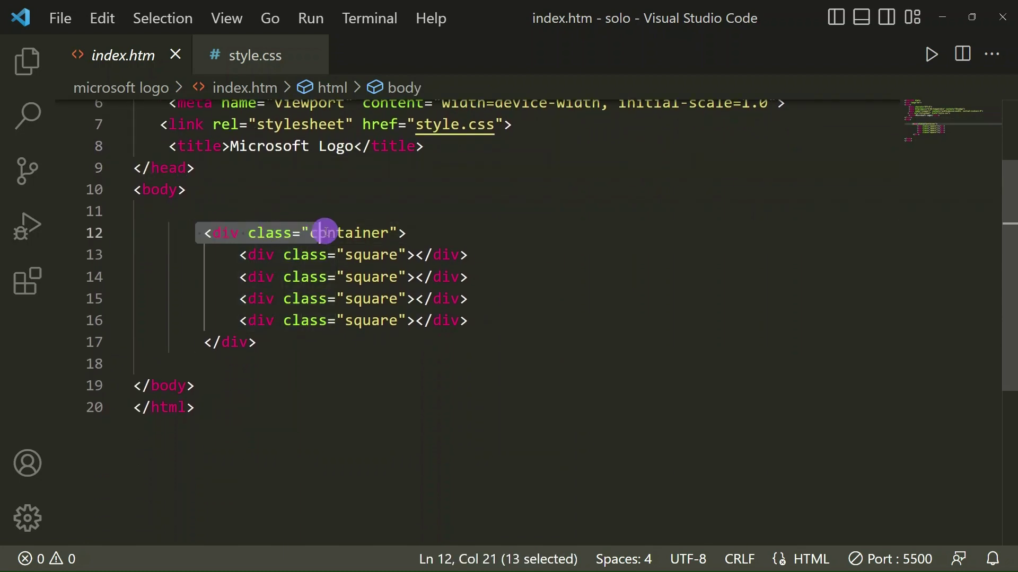
pyautogui.click(430, 232)
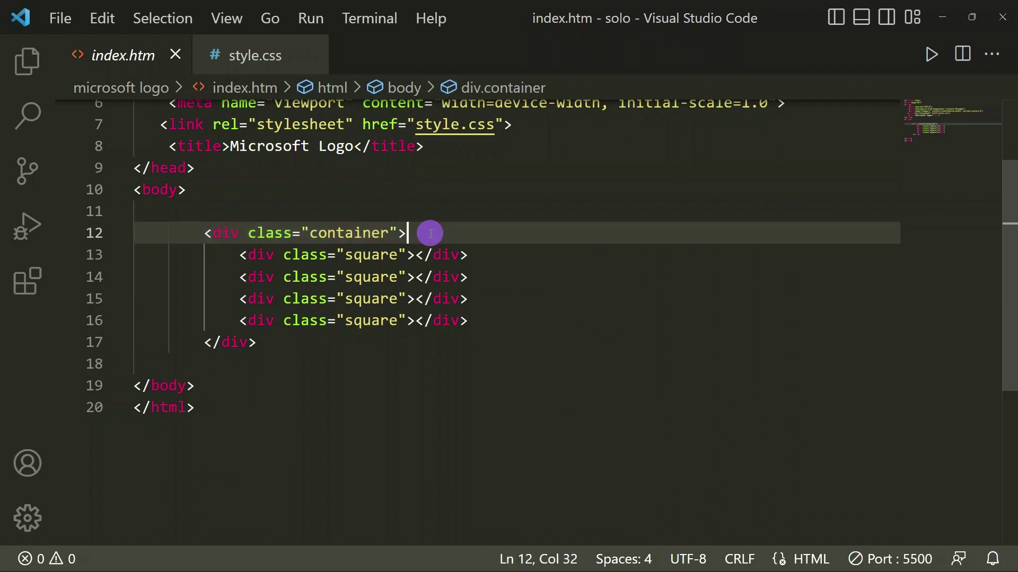
pyautogui.scroll(-1, 422, 230)
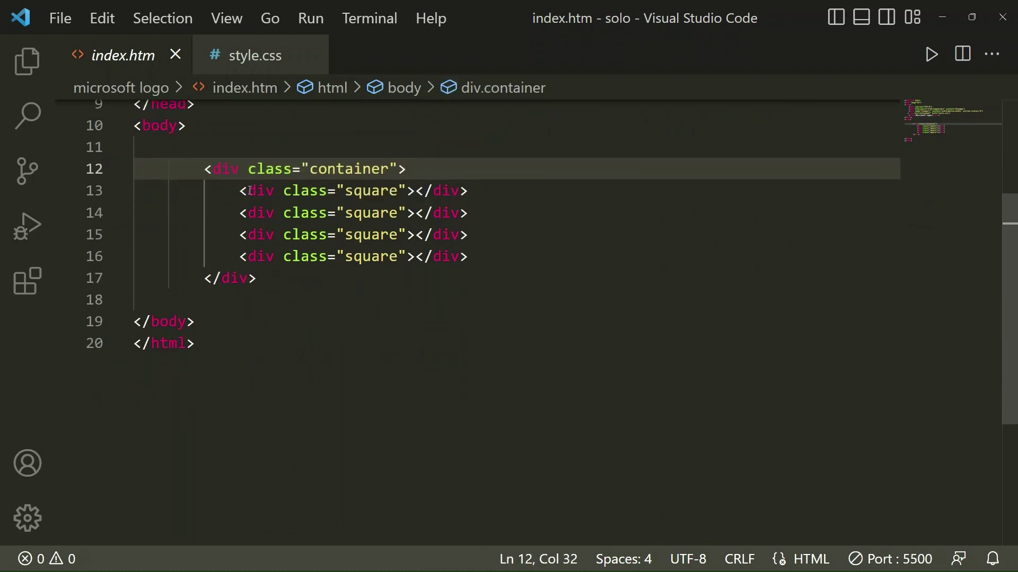
pyautogui.moveTo(235, 194); pyautogui.dragTo(346, 191)
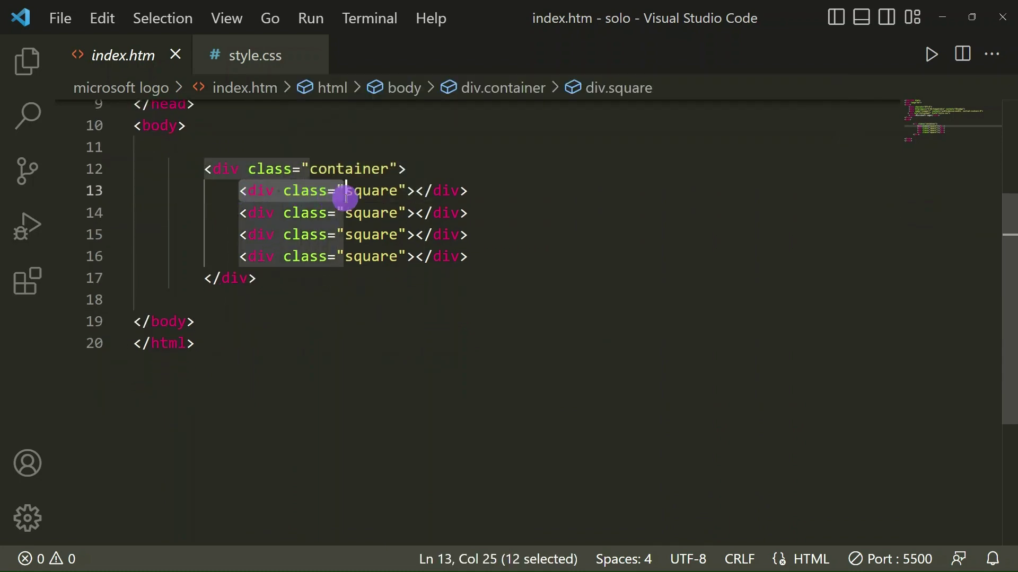
pyautogui.moveTo(346, 195); pyautogui.dragTo(482, 248)
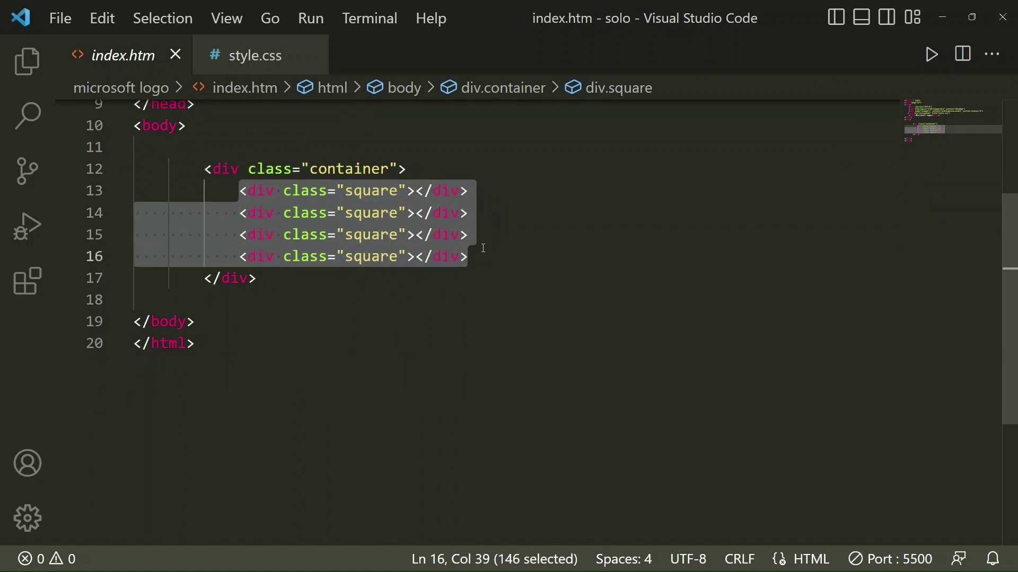
pyautogui.click(503, 237)
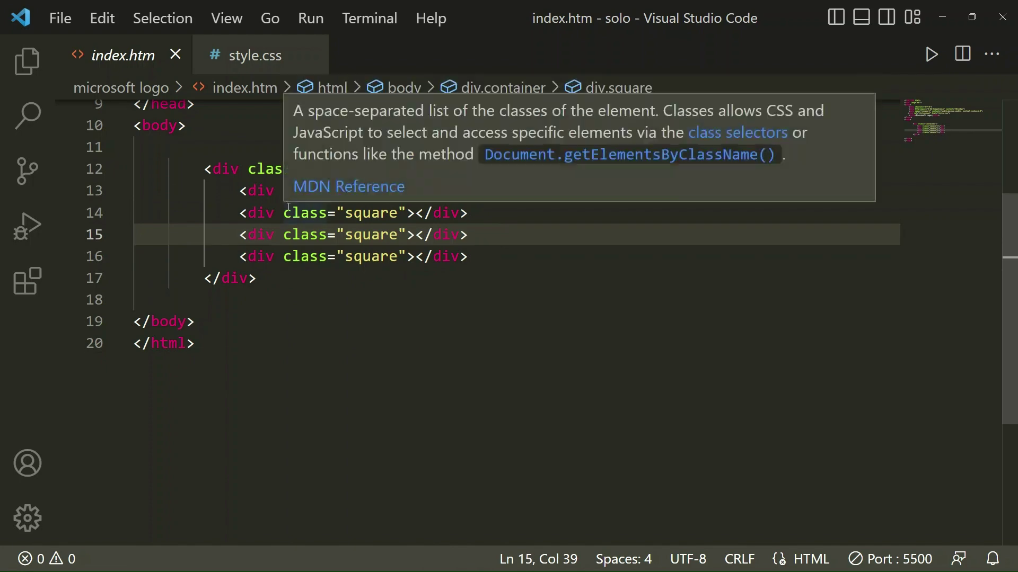
pyautogui.scroll(3, 288, 208)
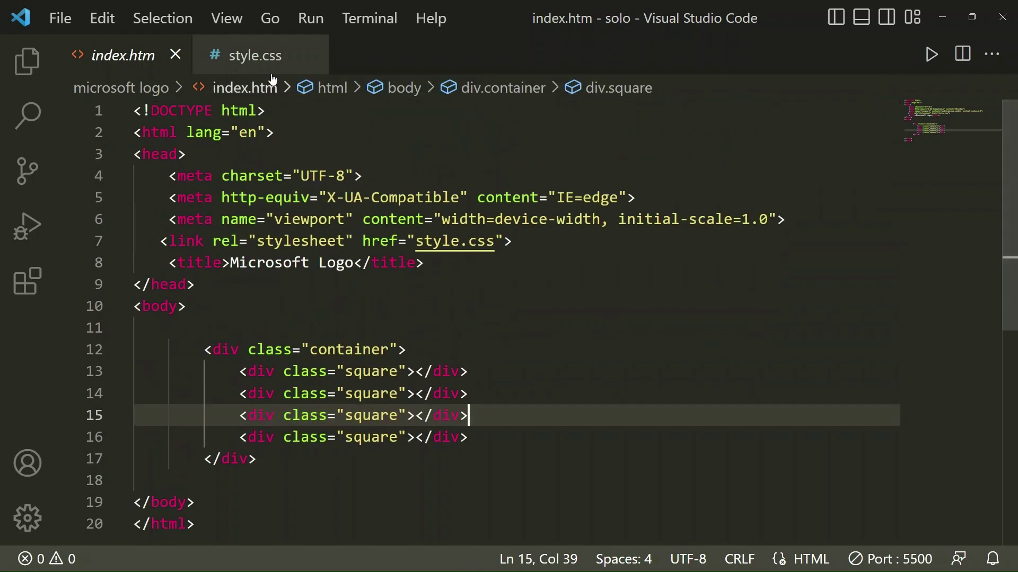
pyautogui.click(261, 66)
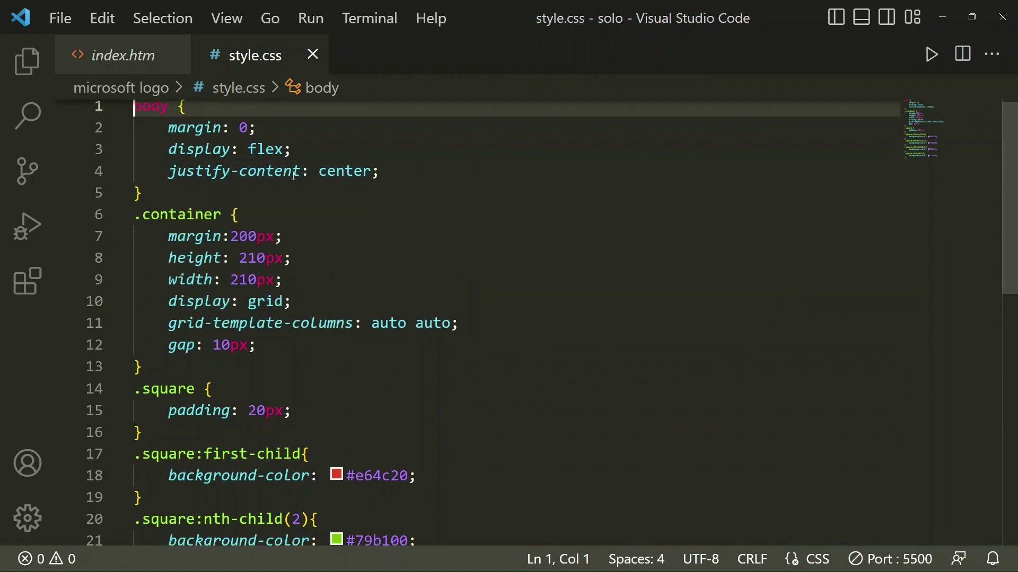
pyautogui.moveTo(135, 111)
pyautogui.mouseDown()
pyautogui.moveTo(288, 139)
pyautogui.moveTo(177, 153)
pyautogui.moveTo(249, 176)
pyautogui.moveTo(381, 176)
pyautogui.mouseUp()
pyautogui.click(295, 230)
pyautogui.scroll(-2, 296, 230)
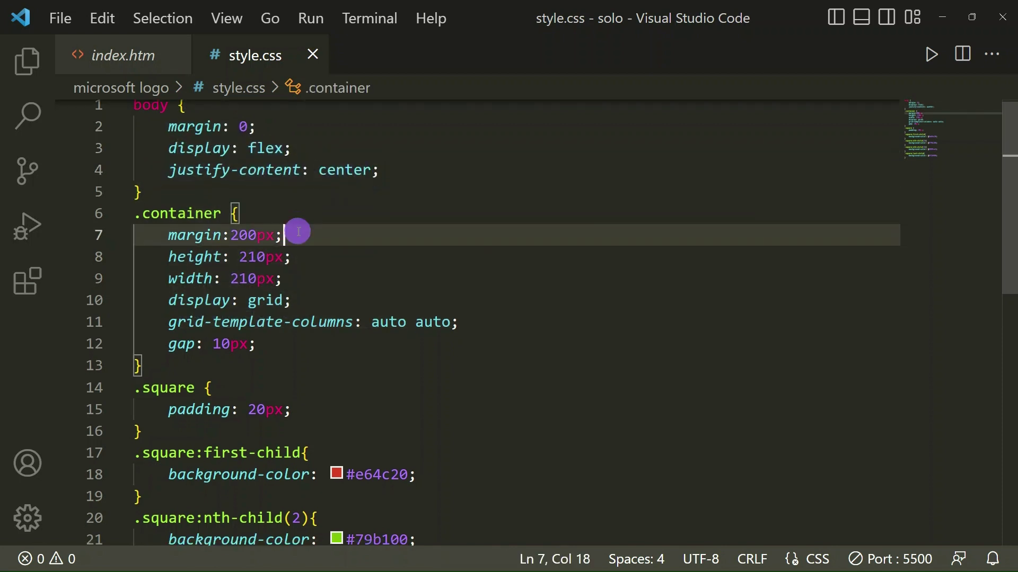
pyautogui.scroll(-1, 298, 232)
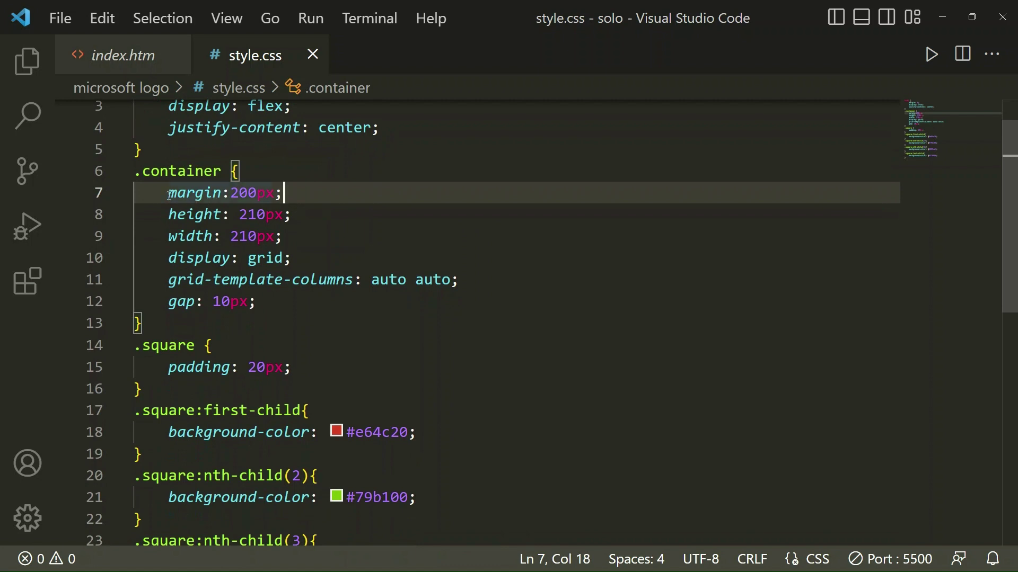
pyautogui.moveTo(168, 193); pyautogui.dragTo(284, 193)
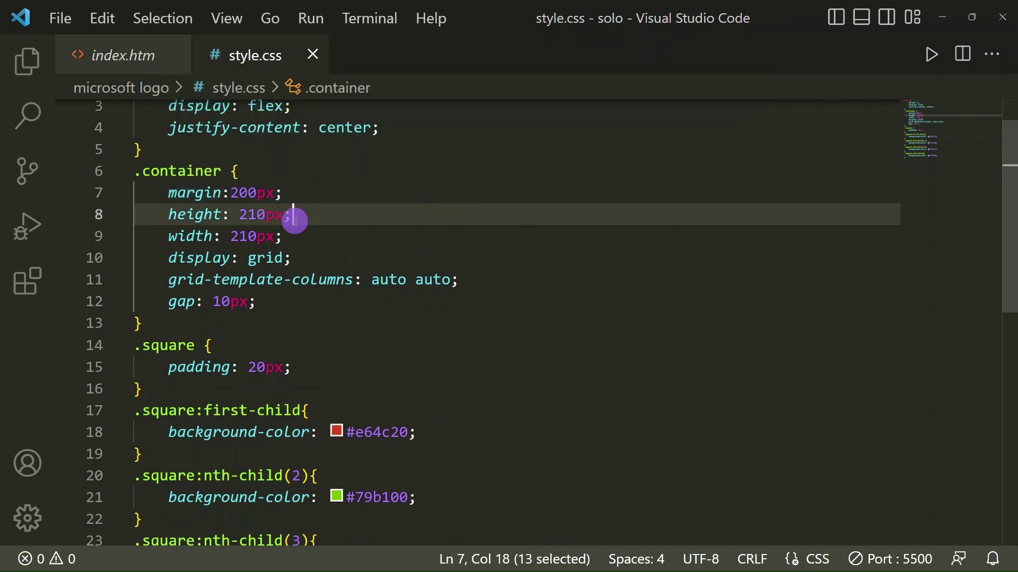
pyautogui.moveTo(291, 215); pyautogui.dragTo(160, 215)
pyautogui.scroll(-1, 334, 291)
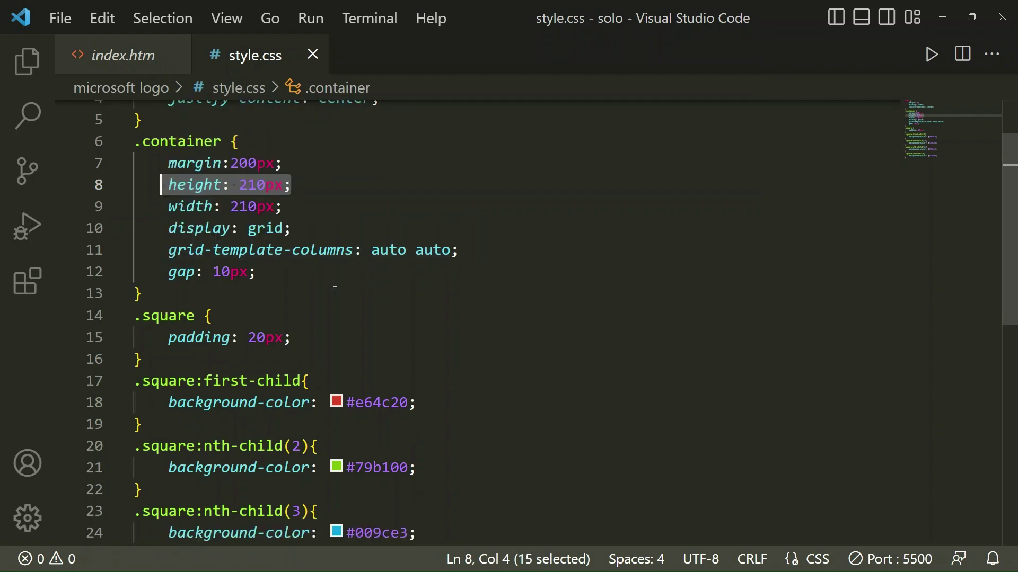
pyautogui.moveTo(275, 206)
pyautogui.mouseDown()
pyautogui.moveTo(160, 226)
pyautogui.moveTo(347, 221)
pyautogui.mouseUp()
pyautogui.scroll(-1, 347, 219)
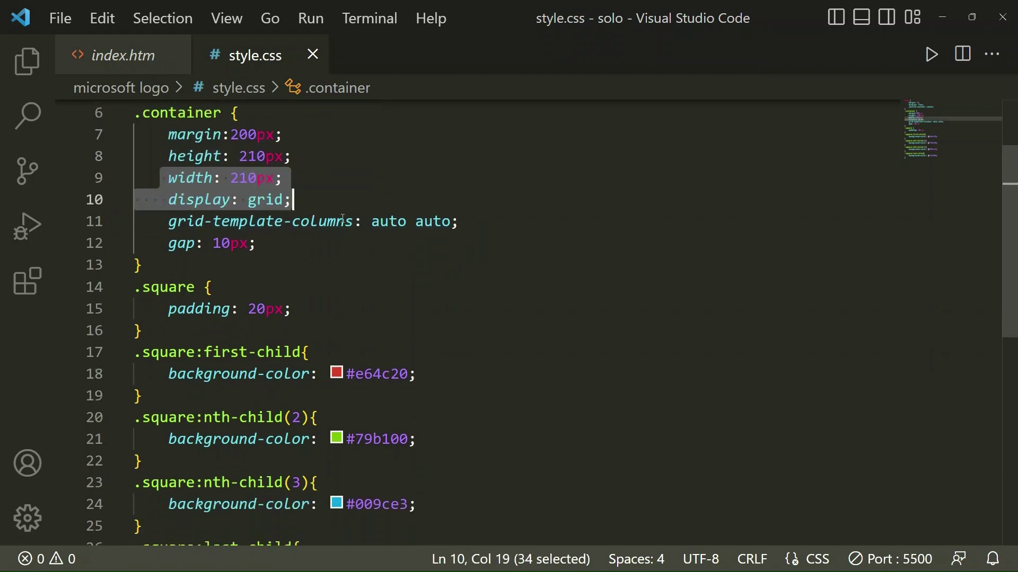
pyautogui.moveTo(292, 200)
pyautogui.mouseDown()
pyautogui.moveTo(151, 199)
pyautogui.moveTo(352, 222)
pyautogui.mouseUp()
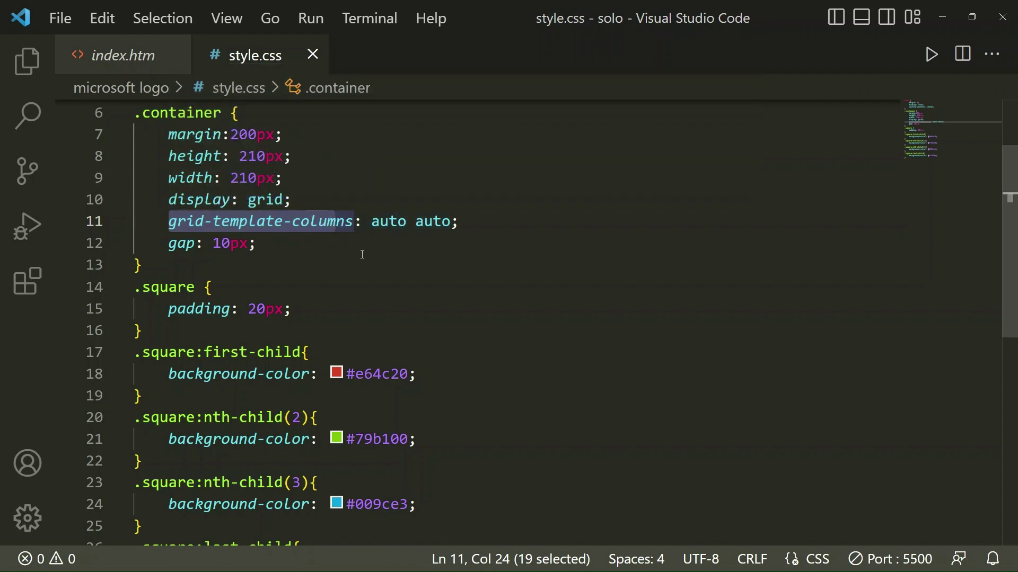
pyautogui.click(362, 255)
pyautogui.scroll(-1, 362, 254)
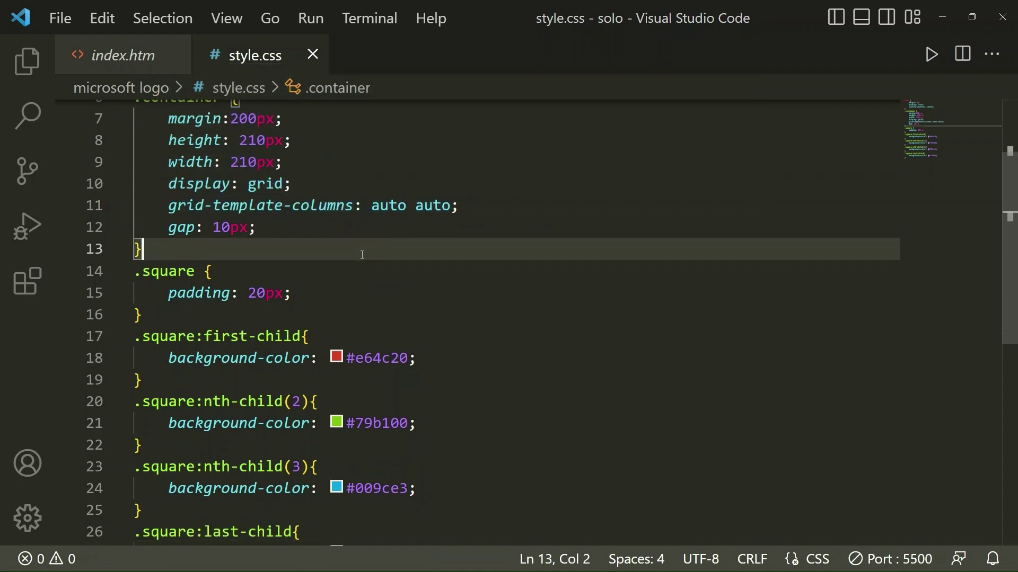
pyautogui.moveTo(260, 220); pyautogui.dragTo(168, 221)
pyautogui.scroll(-1, 225, 248)
pyautogui.click(225, 248)
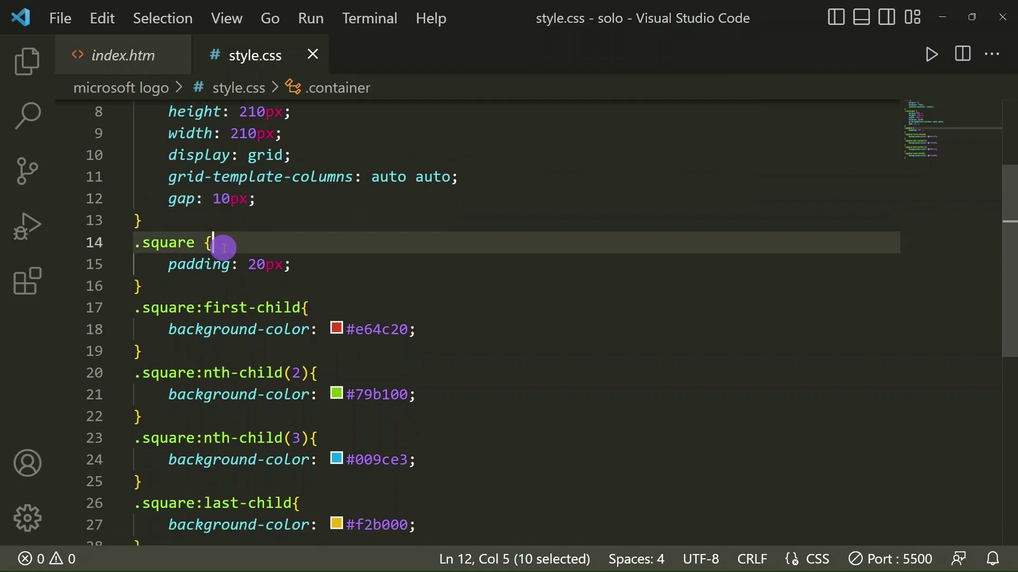
pyautogui.scroll(-1, 225, 248)
pyautogui.click(175, 241)
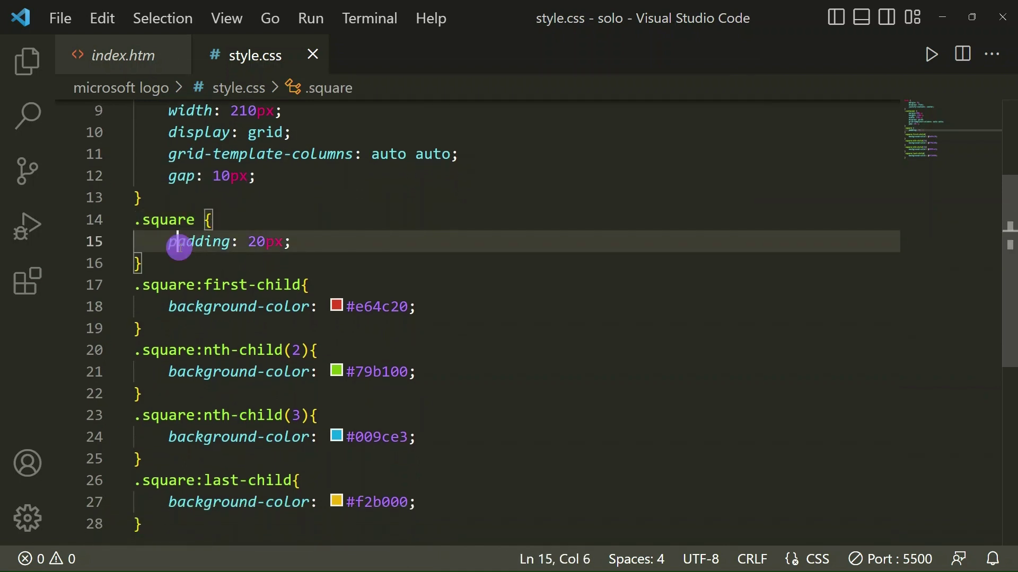
pyautogui.moveTo(173, 241)
pyautogui.mouseDown()
pyautogui.moveTo(311, 250)
pyautogui.moveTo(125, 41)
pyautogui.mouseUp()
pyautogui.click(128, 55)
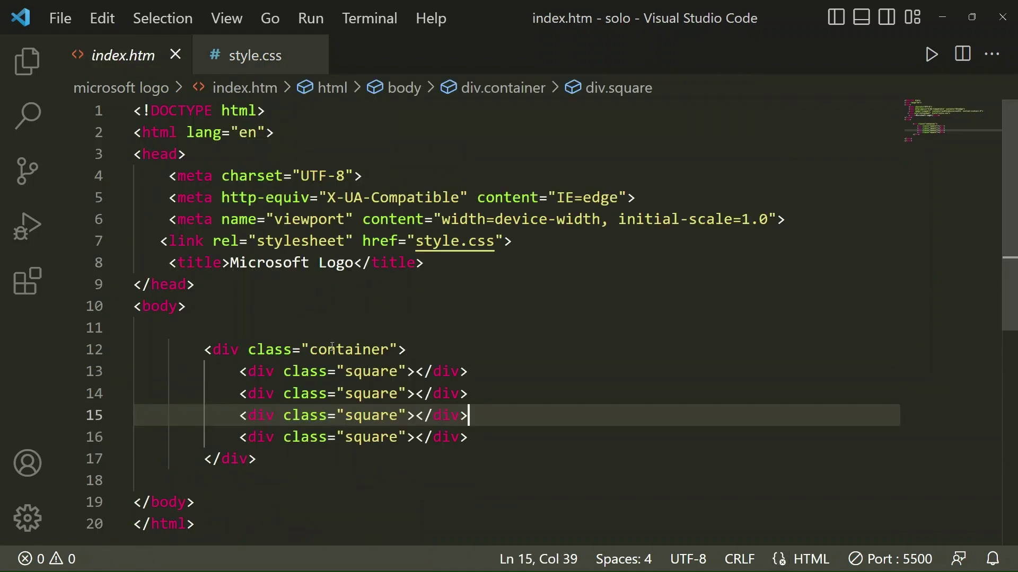
pyautogui.click(265, 55)
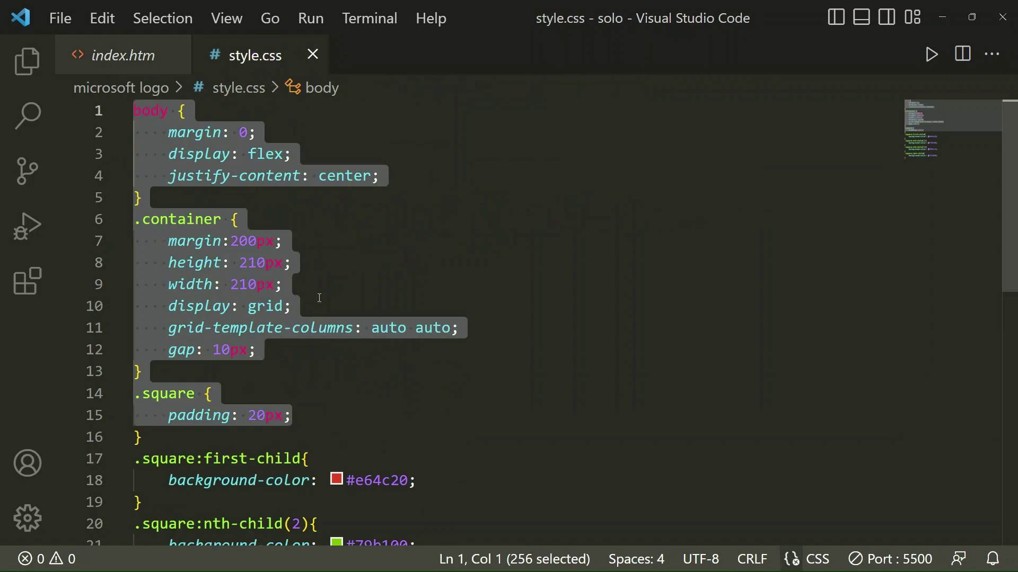
pyautogui.scroll(-1, 318, 319)
pyautogui.click(325, 381)
pyautogui.scroll(-2, 326, 382)
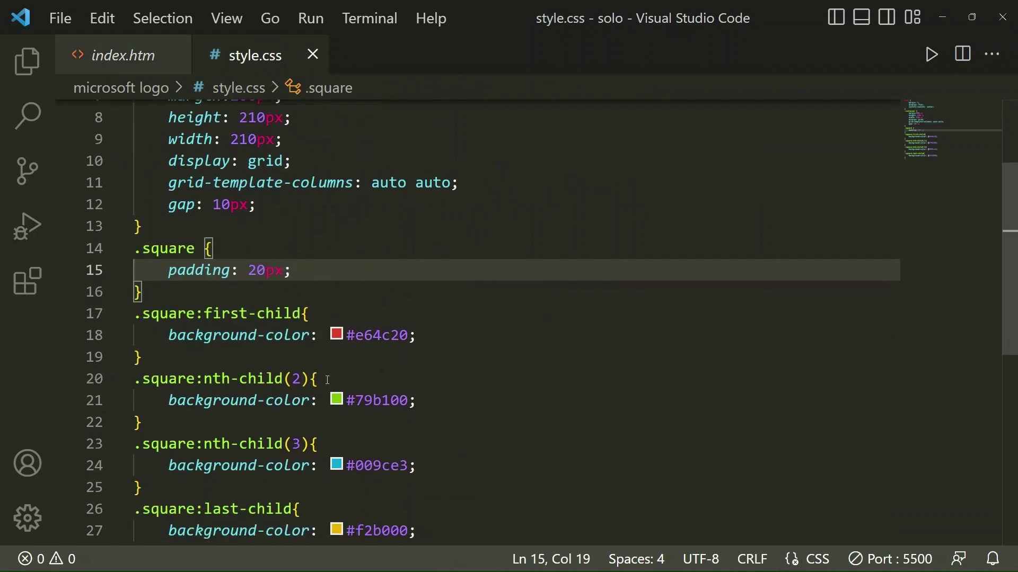
pyautogui.moveTo(293, 270); pyautogui.dragTo(152, 270)
pyautogui.click(318, 295)
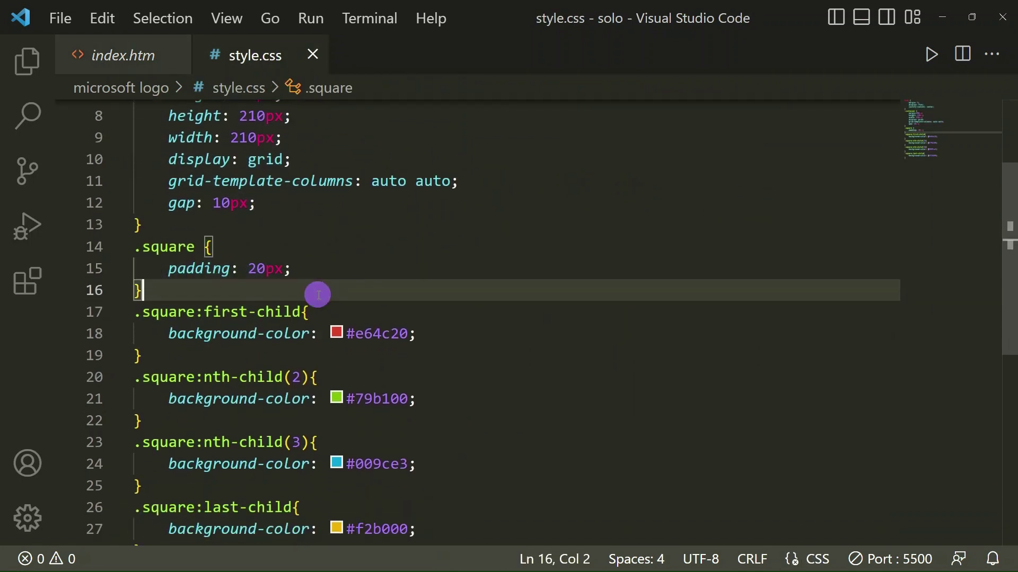
pyautogui.scroll(-2, 318, 295)
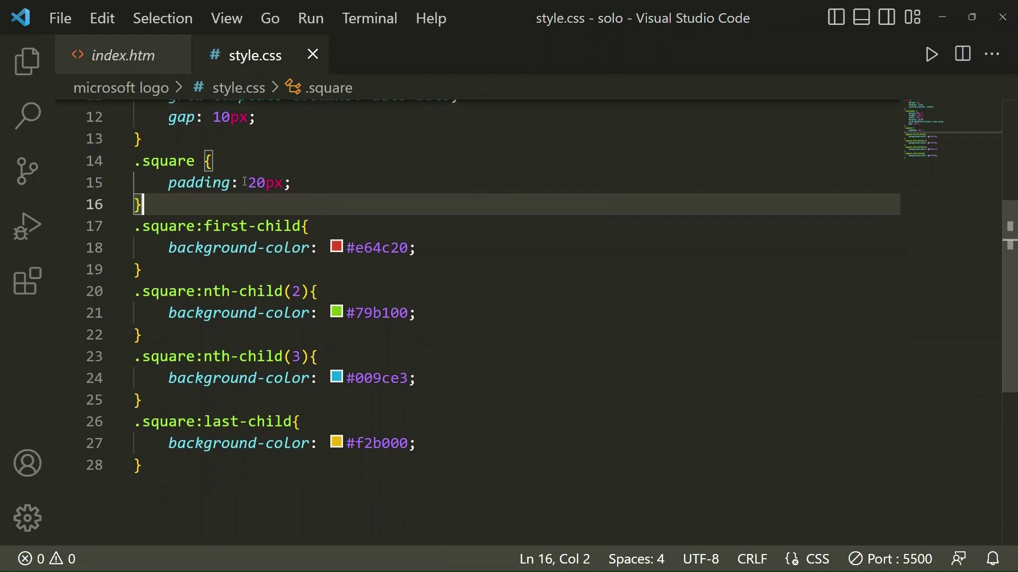
# Step: Review the nth-child background-color rules in style.css, highlighting the red value #e64c20
pyautogui.moveTo(143, 227)
pyautogui.mouseDown()
pyautogui.moveTo(205, 227)
pyautogui.moveTo(294, 421)
pyautogui.mouseUp()
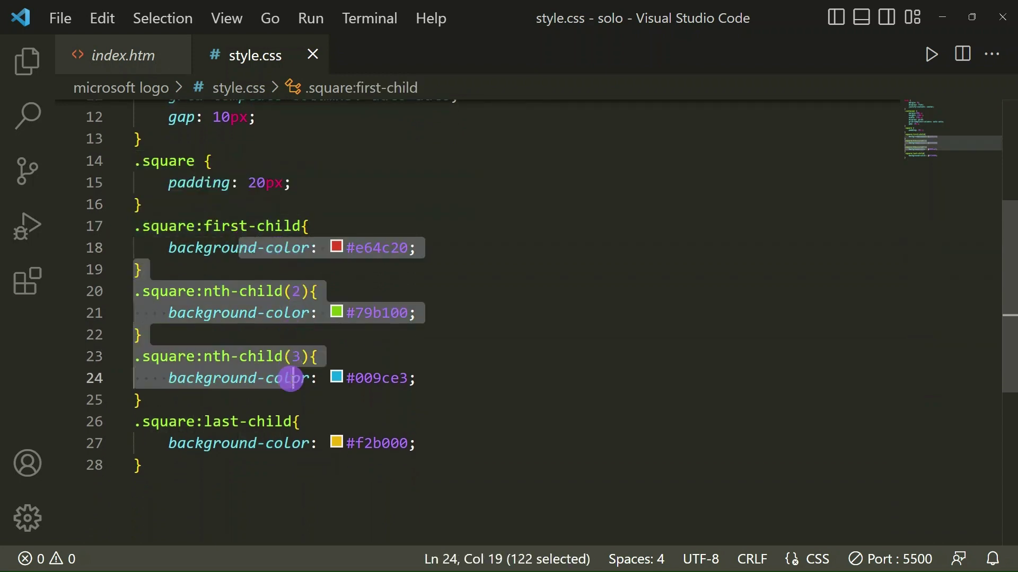
pyautogui.click(363, 226)
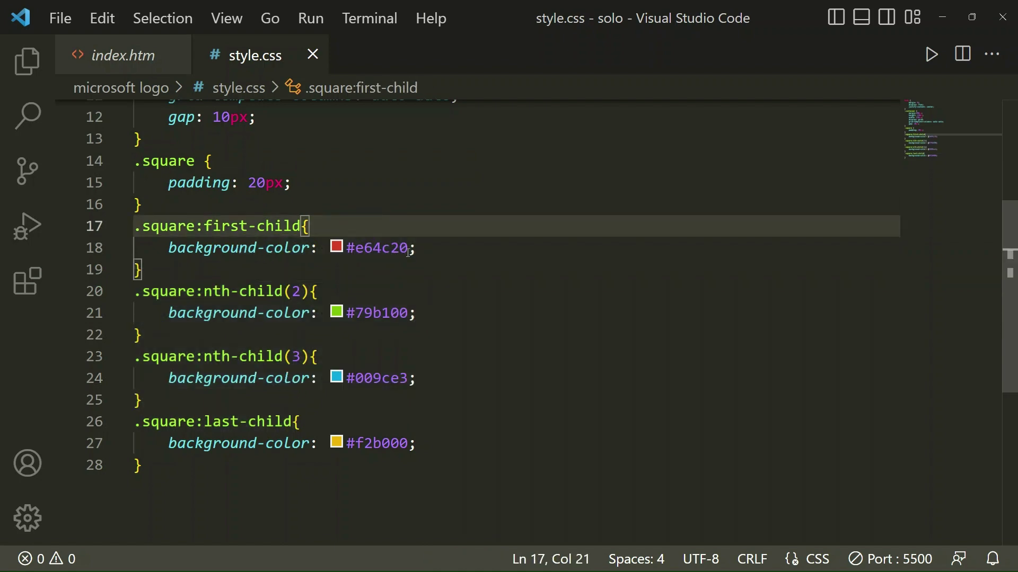
pyautogui.moveTo(418, 247); pyautogui.dragTo(320, 248)
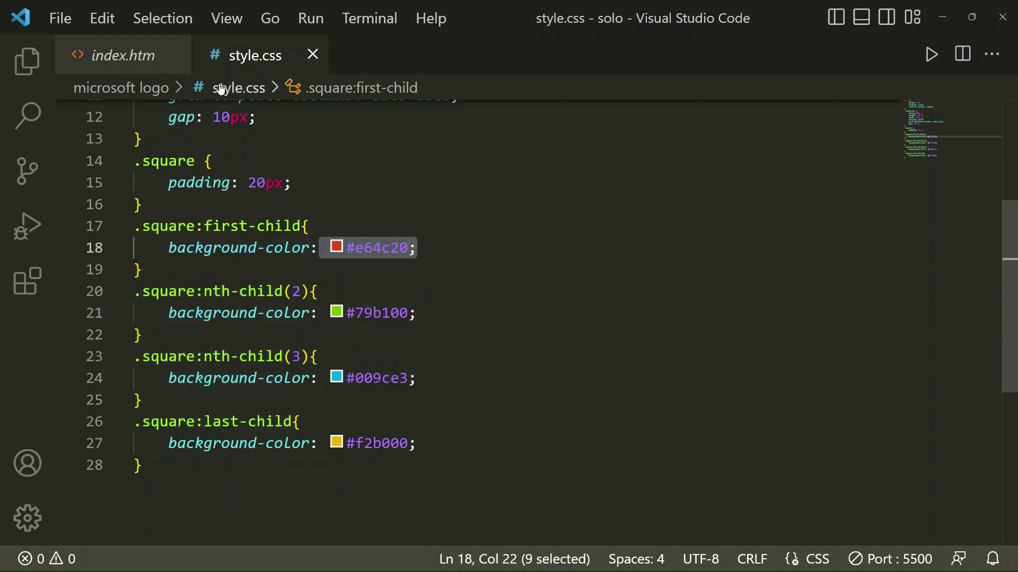
# Step: Review index.htm's container class and its four square divs, ending on the HTML file
pyautogui.click(131, 56)
pyautogui.moveTo(293, 350); pyautogui.dragTo(392, 350)
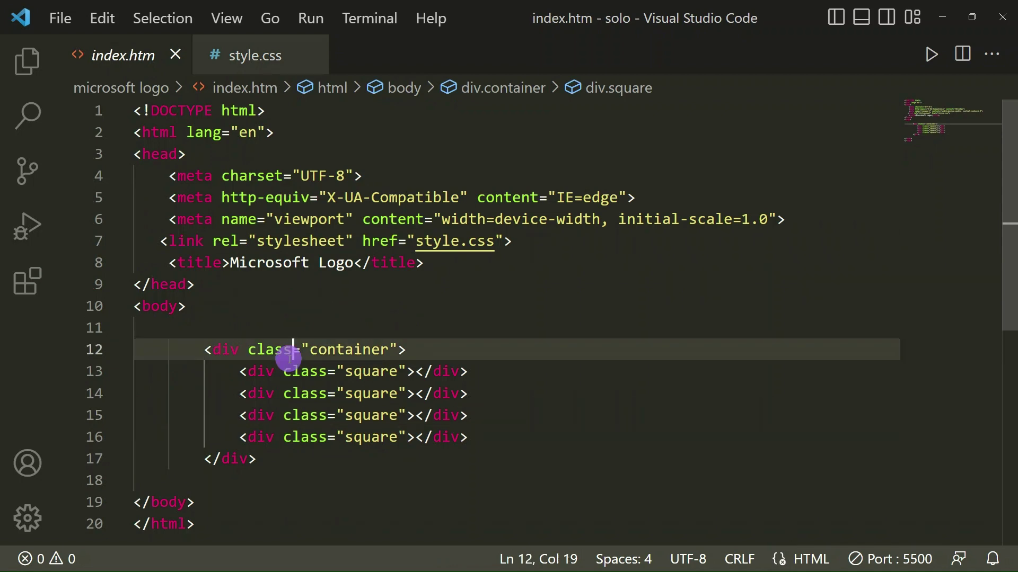
pyautogui.moveTo(469, 437); pyautogui.dragTo(221, 372)
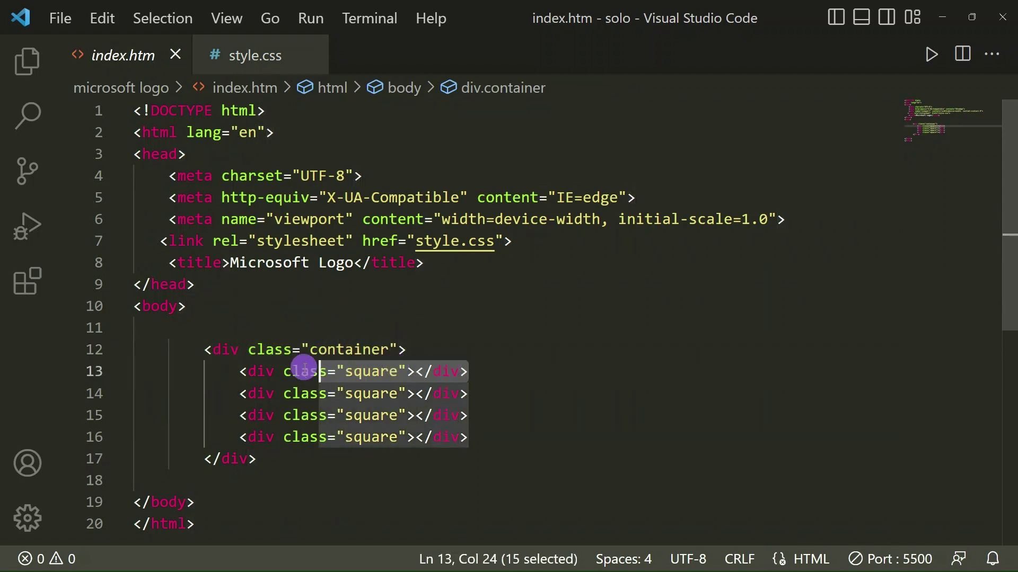
pyautogui.click(268, 56)
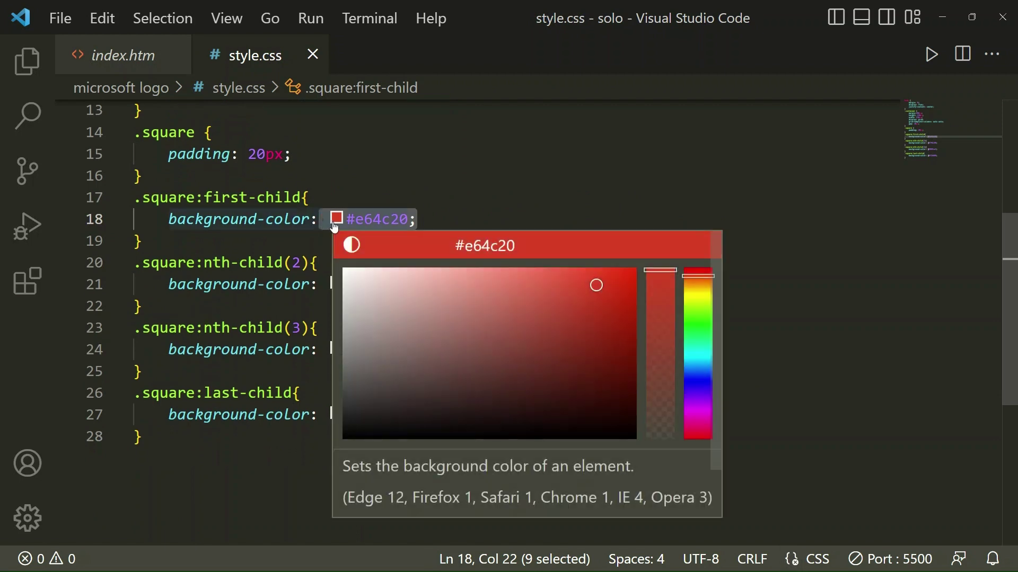
pyautogui.moveTo(329, 220)
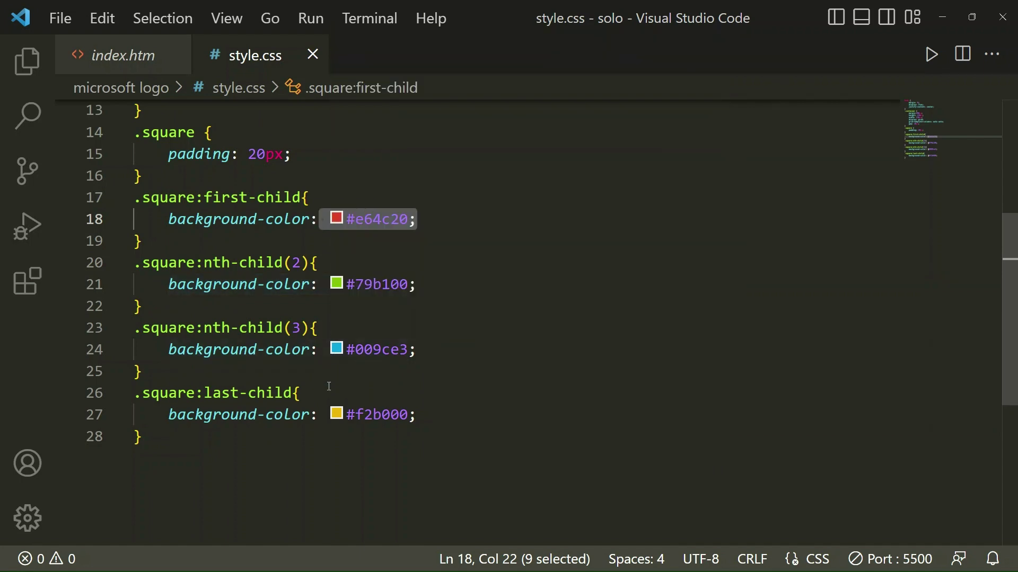
pyautogui.moveTo(336, 414)
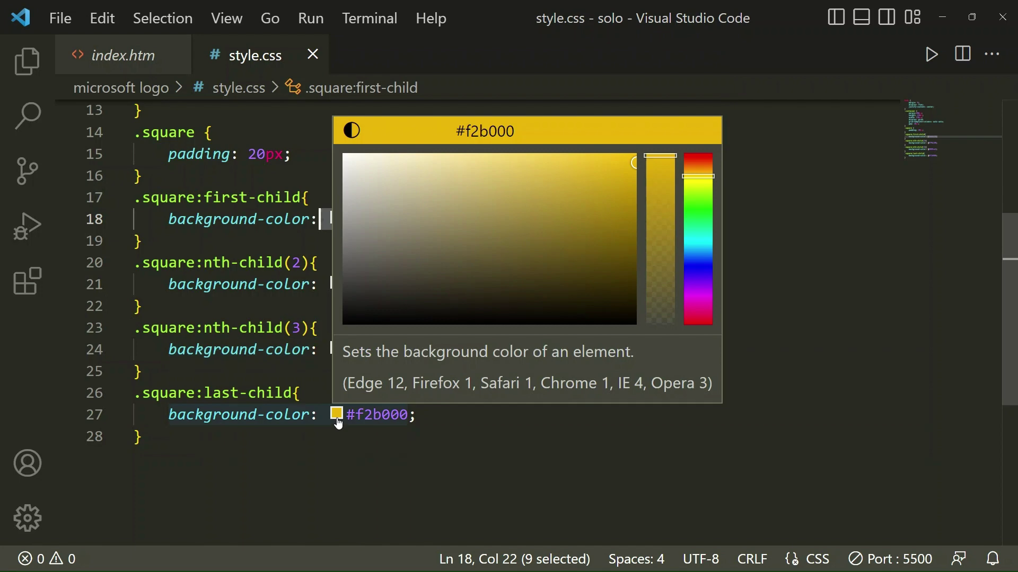
pyautogui.scroll(1, 348, 422)
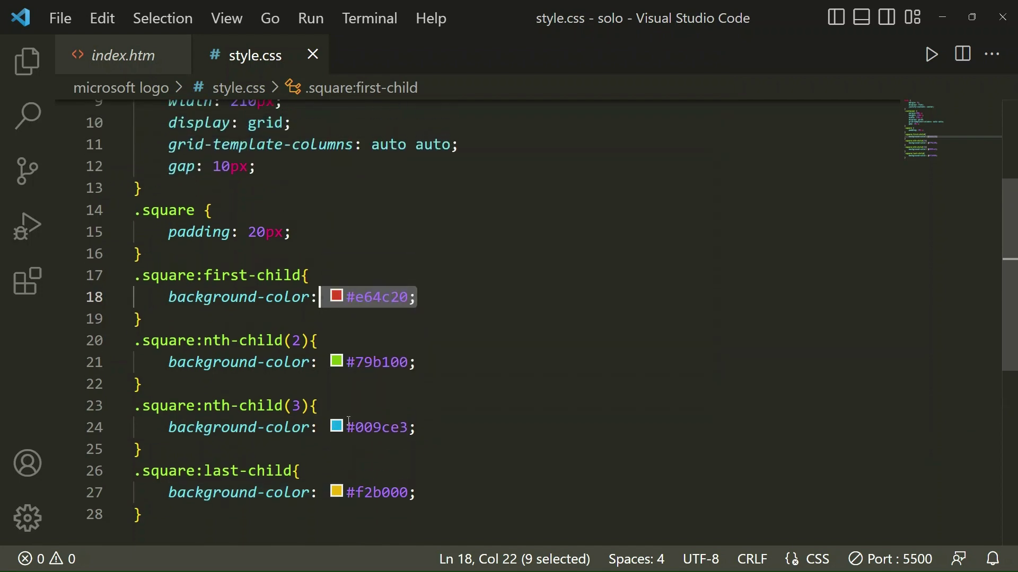
pyautogui.scroll(1, 348, 422)
pyautogui.scroll(1, 347, 421)
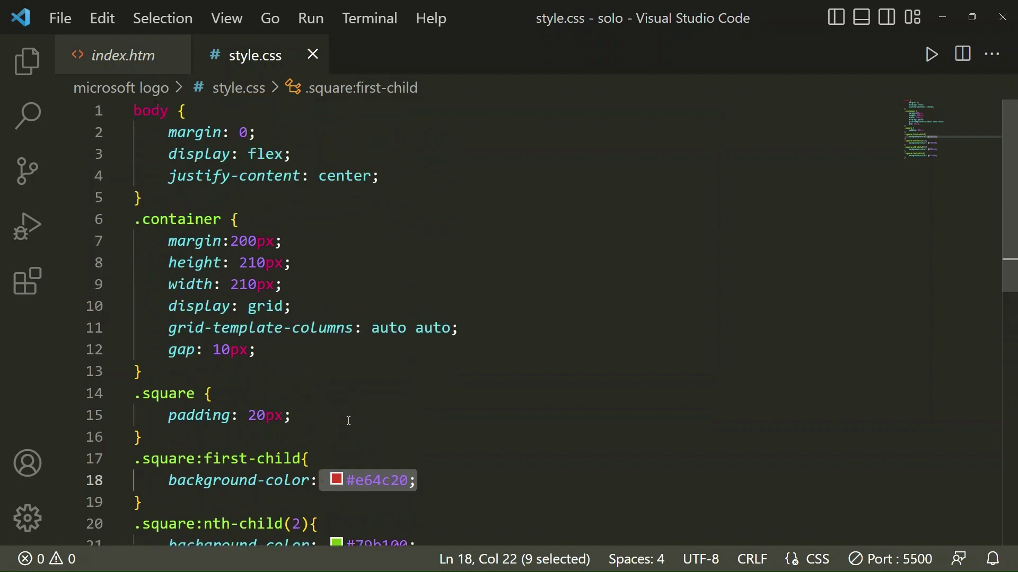
pyautogui.click(127, 54)
pyautogui.click(468, 319)
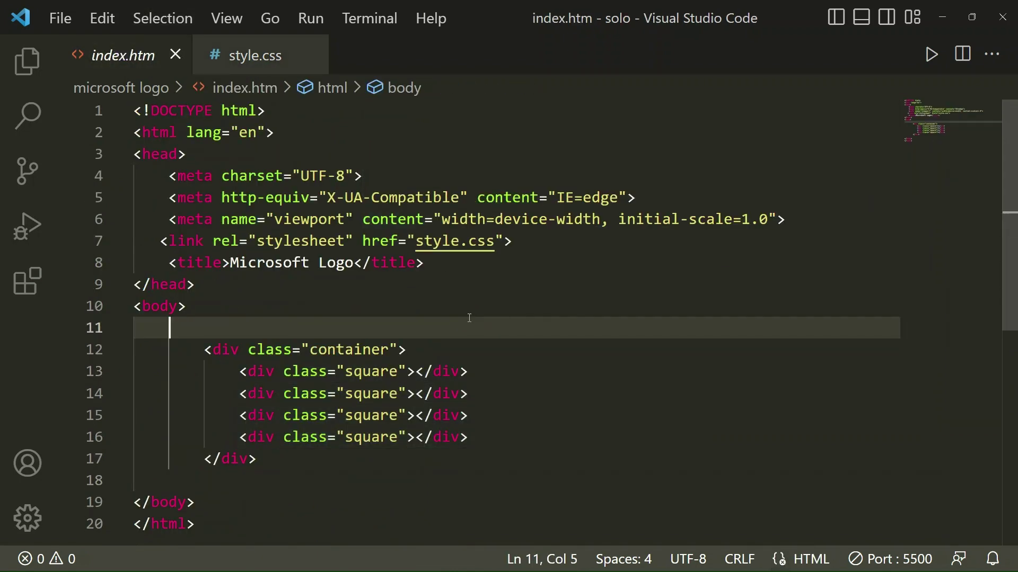
# Step: Switch to Microsoft Edge to view the rendered four-colored logo page
pyautogui.hotkey('alt', 'Tab')
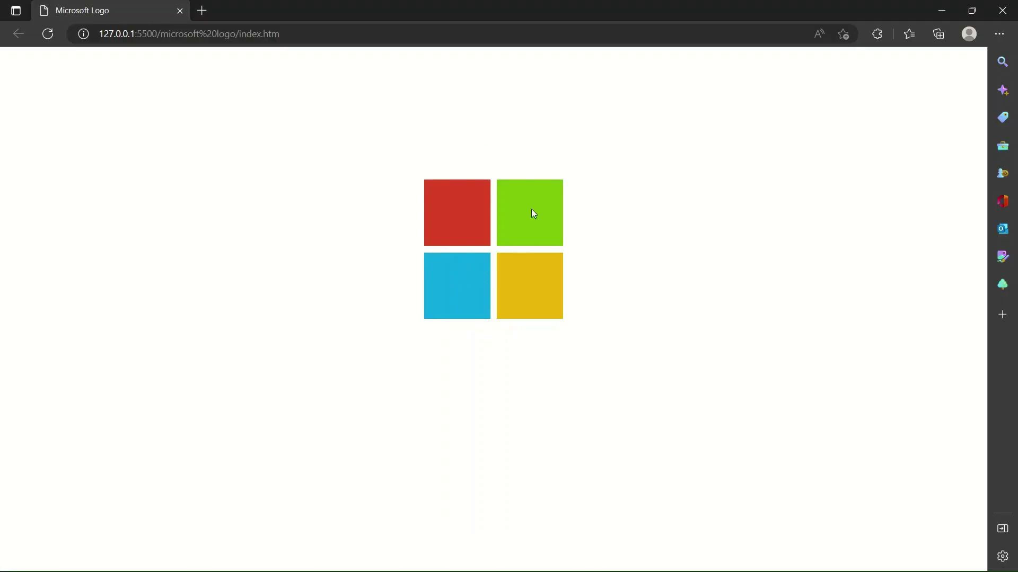